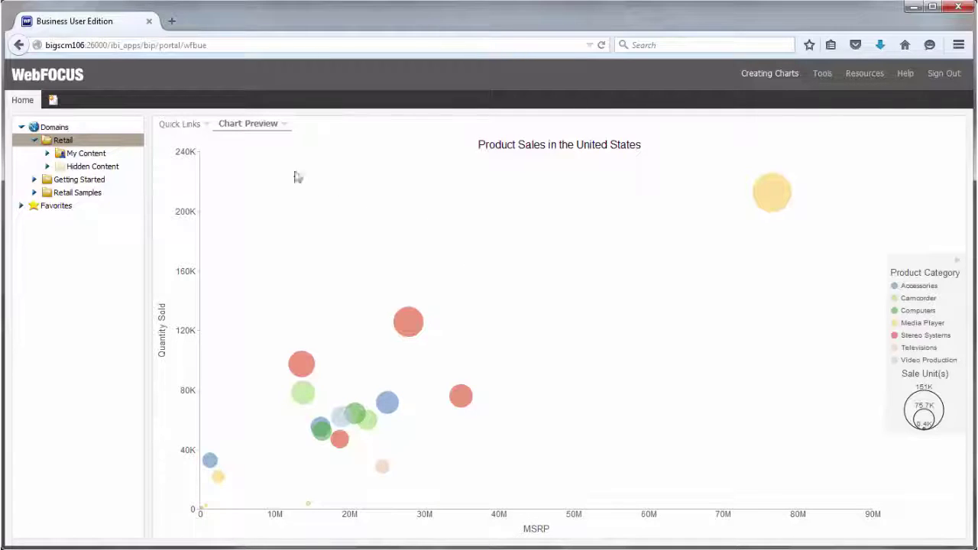
Step: Create a new chart, Chart1, in My Content using the wf_retail_lite data source
right_click(97, 155)
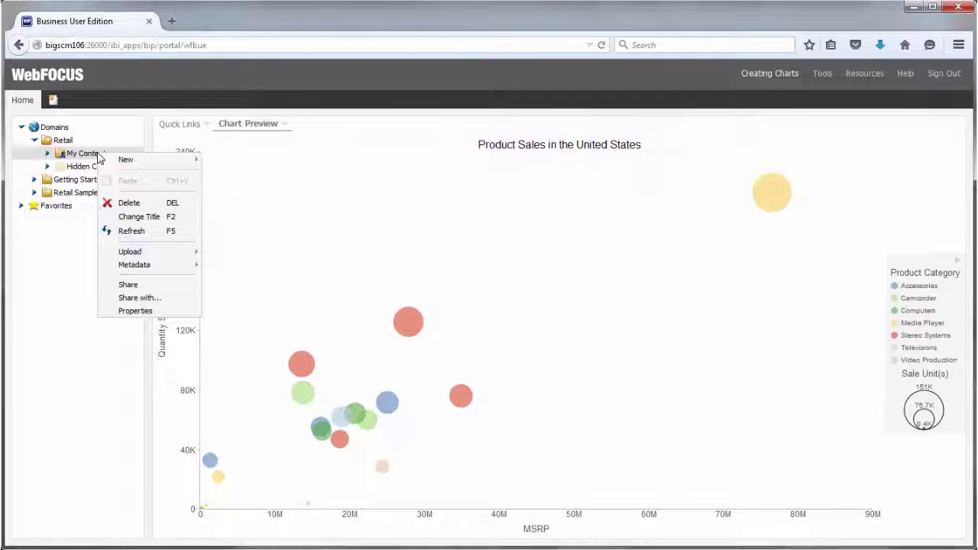
mouse_move(126, 160)
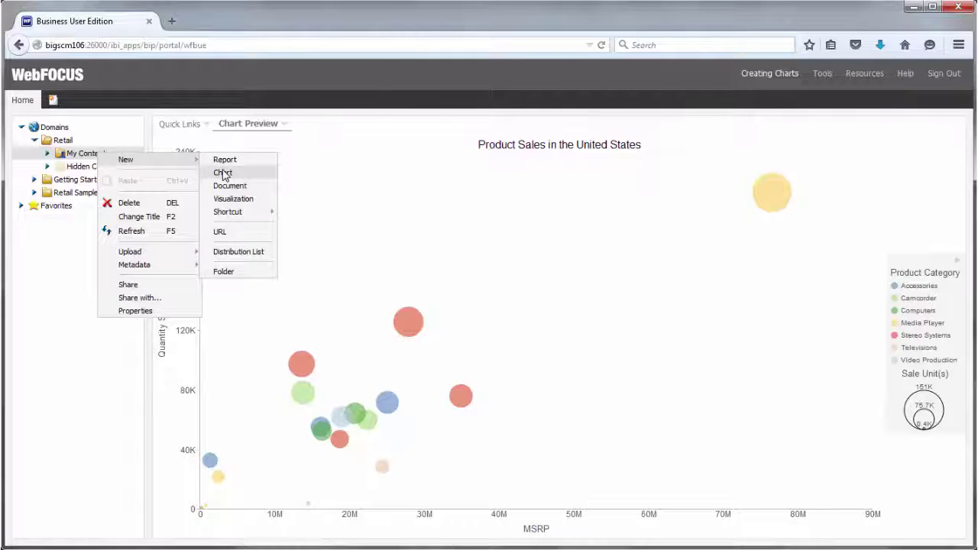
click(65, 156)
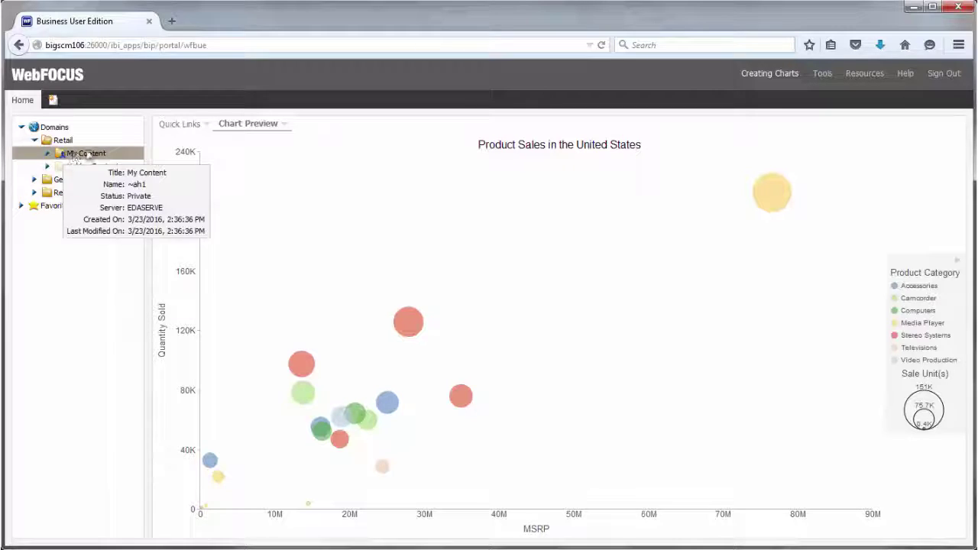
click(181, 124)
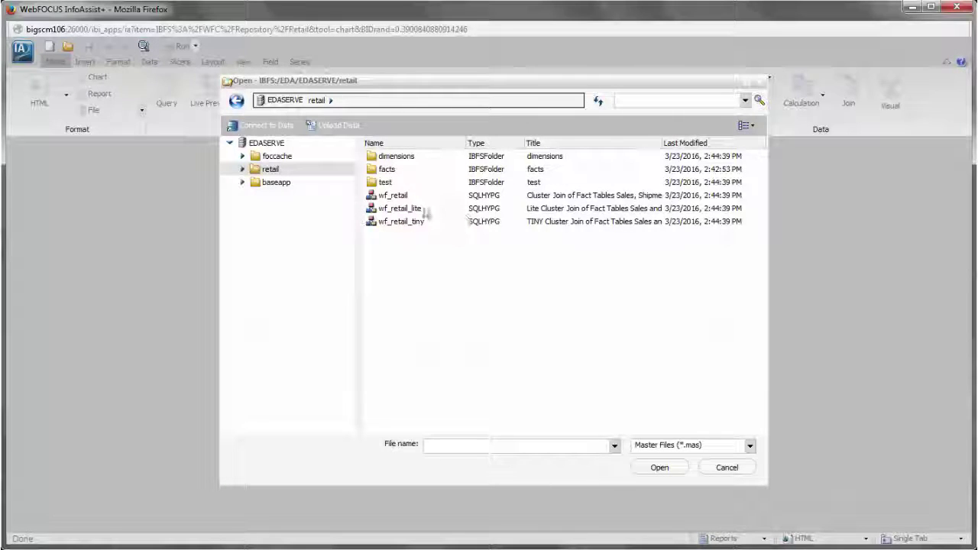
click(422, 209)
click(660, 467)
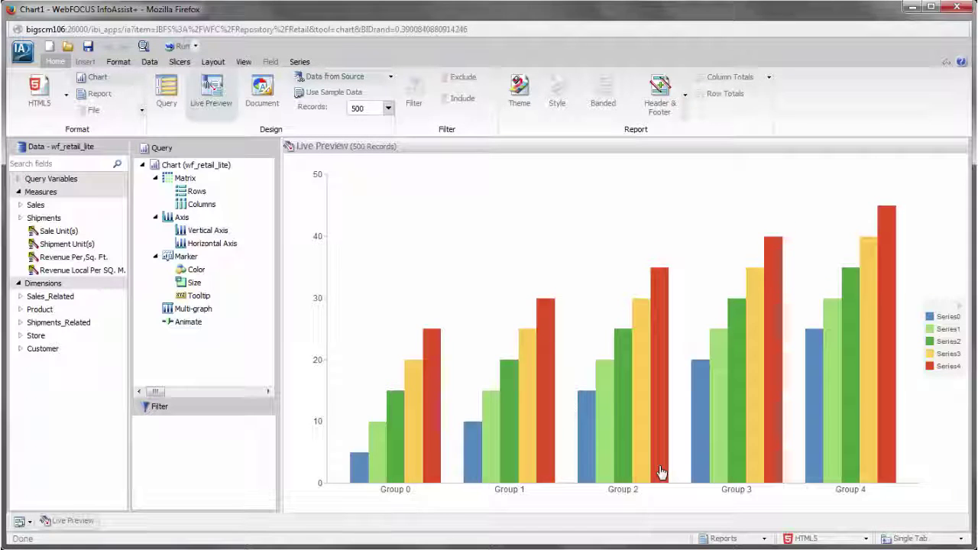
Step: Change the chart type from clustered bars to X Y Plots > XY Scatter
click(118, 62)
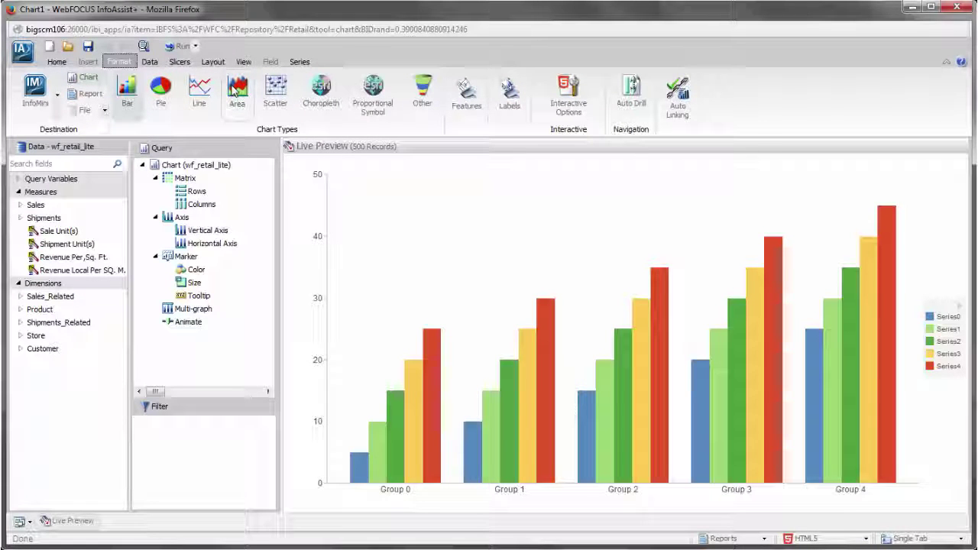
click(426, 89)
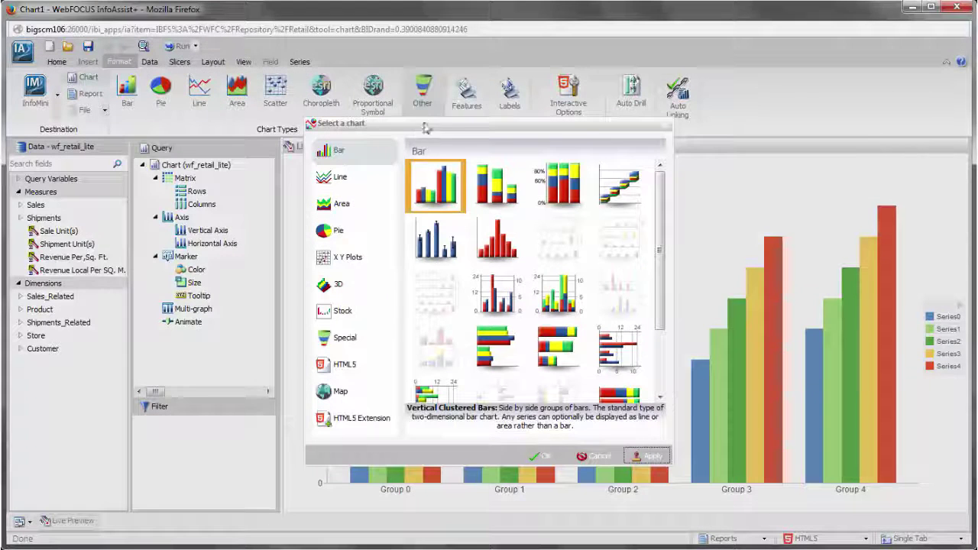
click(353, 259)
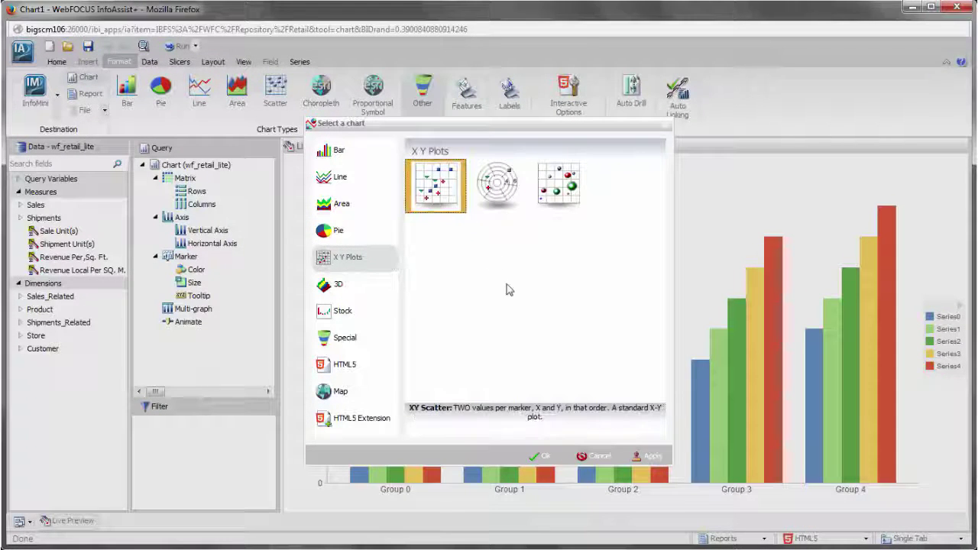
click(541, 456)
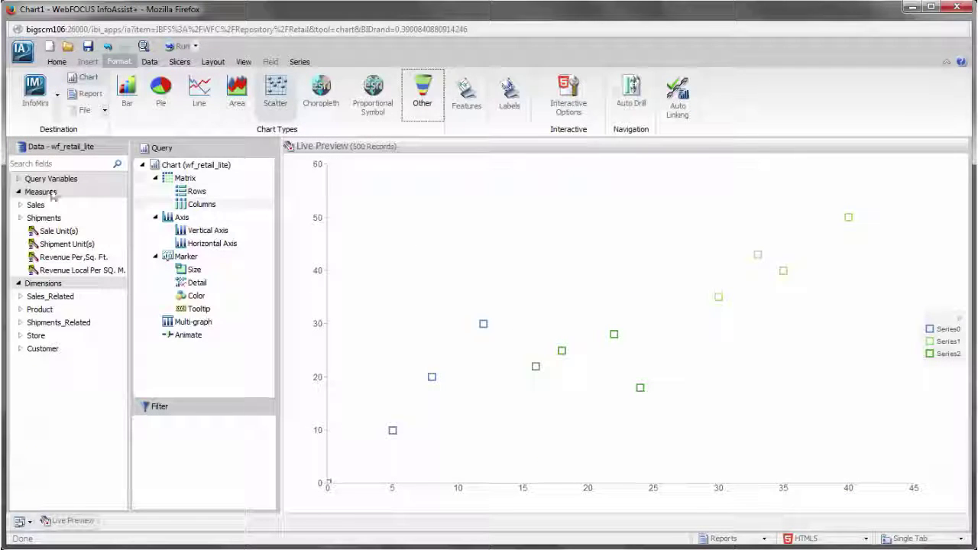
Step: Put Quantity,Sold on the Vertical Axis and MSRP on the Horizontal Axis
click(20, 205)
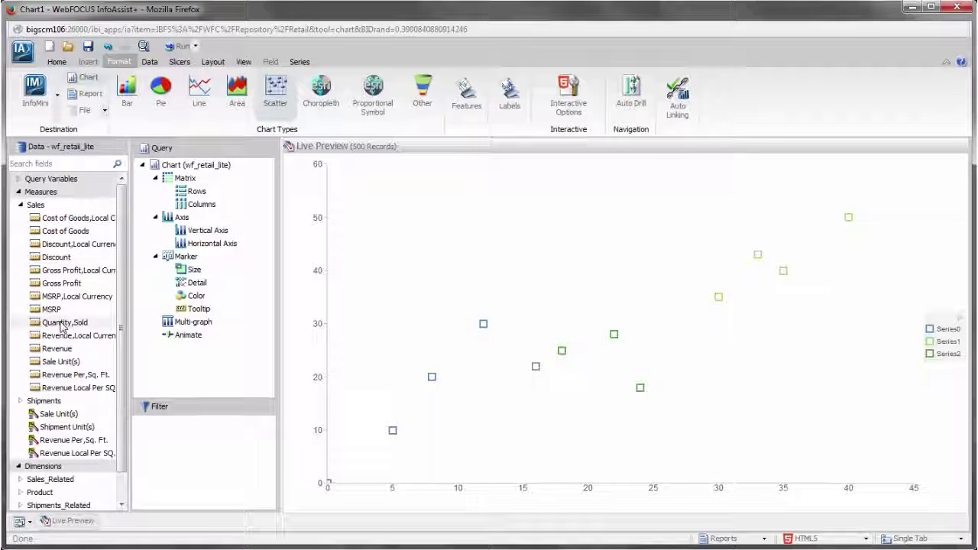
double_click(61, 324)
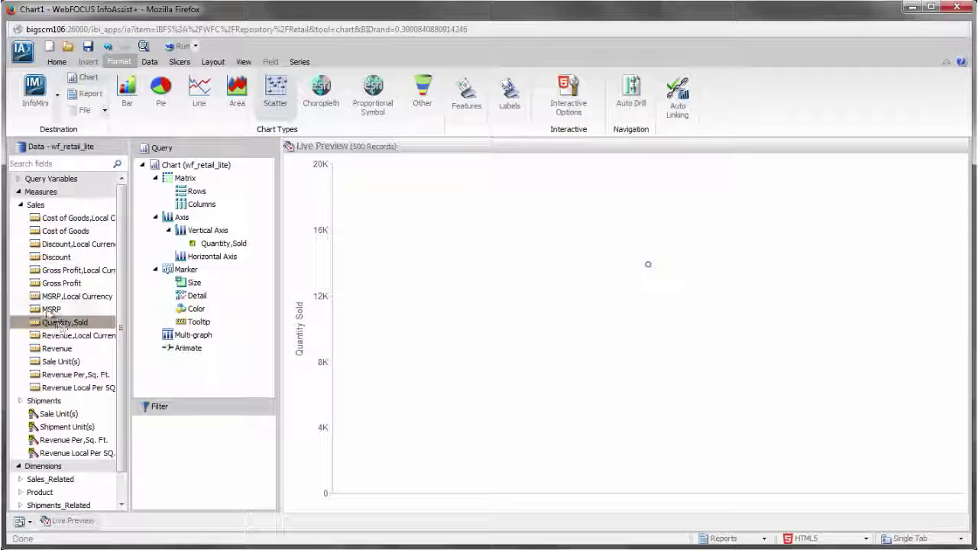
drag(51, 309, 208, 258)
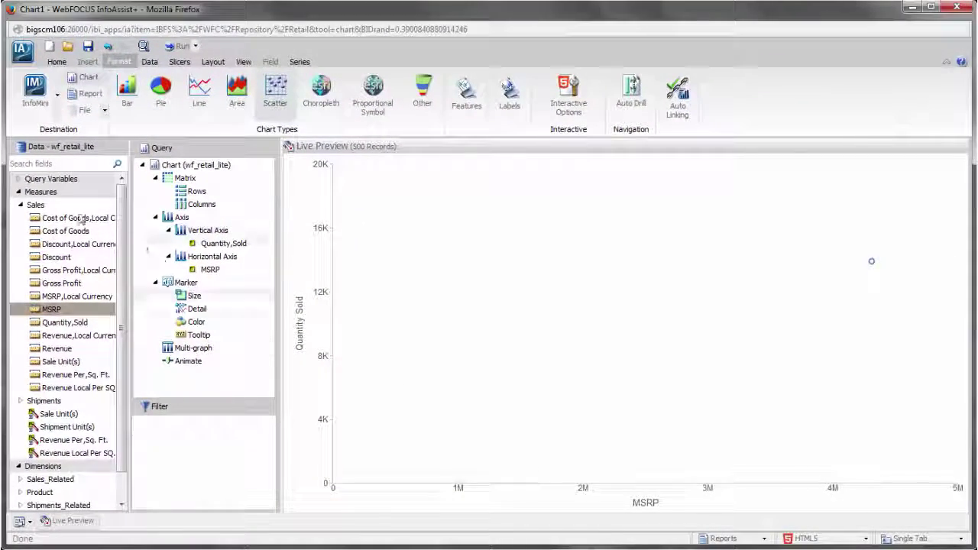
click(20, 204)
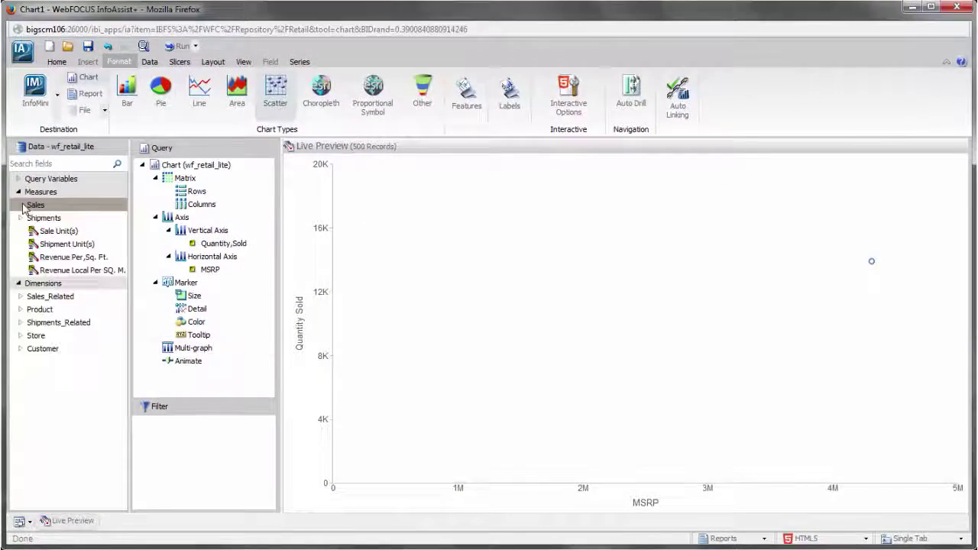
Step: Assign Product,Category to Color BY, Sale Unit(s) to Size, and Product,Subcategory to Detail
click(19, 308)
click(22, 323)
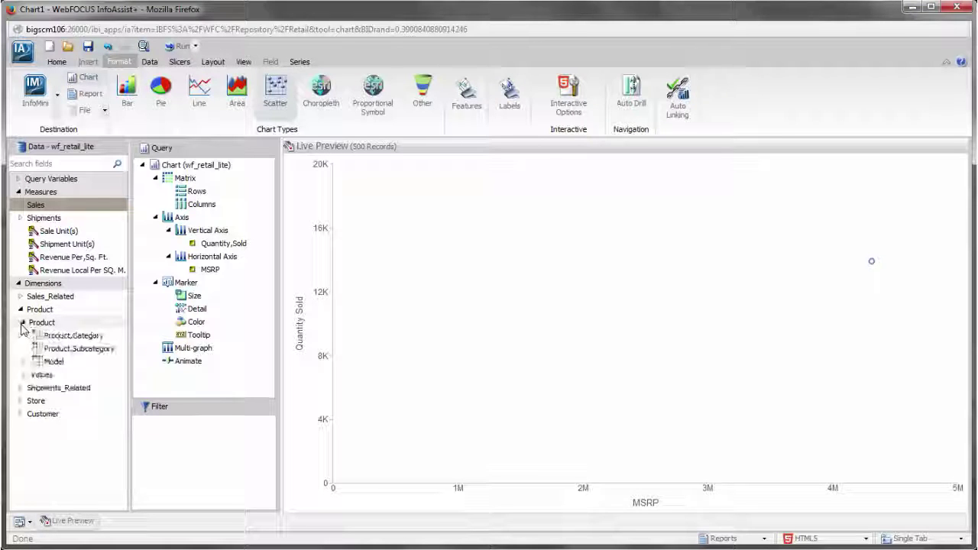
click(75, 337)
drag(74, 336, 209, 324)
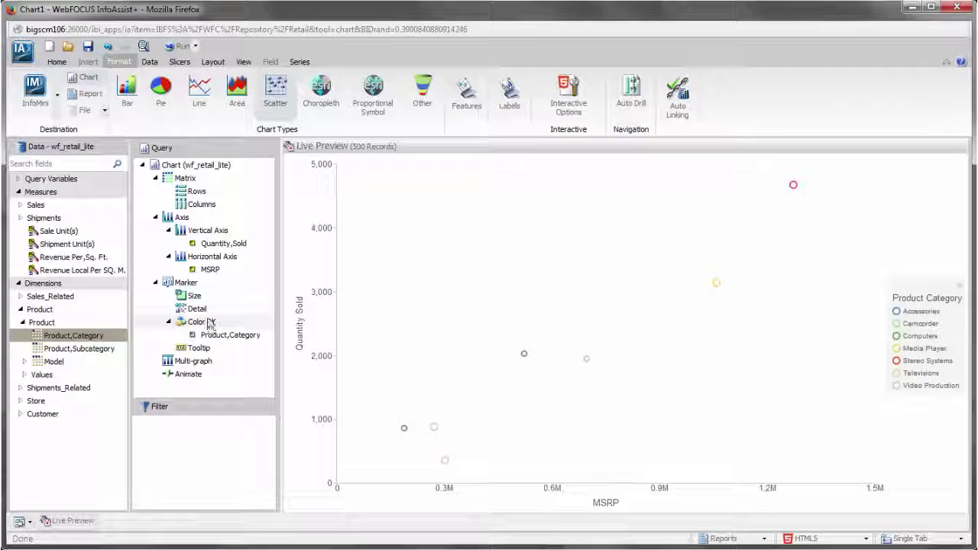
click(51, 231)
drag(51, 231, 197, 303)
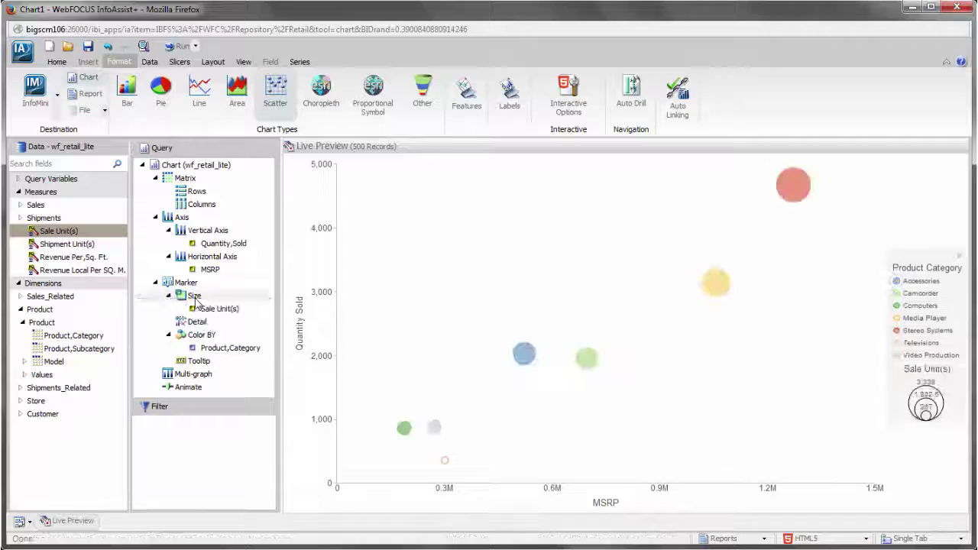
click(90, 350)
mouse_move(90, 350)
mouse_down()
mouse_move(195, 329)
mouse_move(203, 318)
mouse_up()
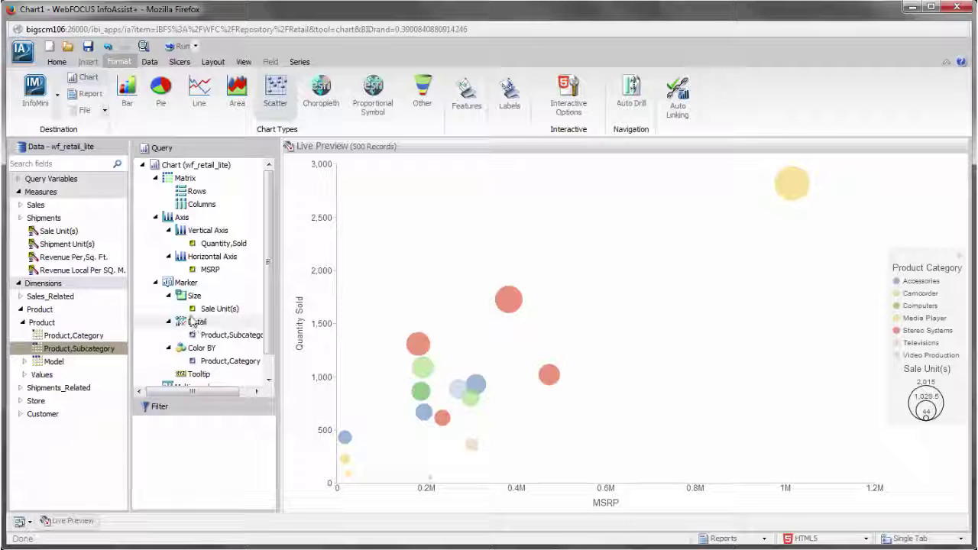
Step: Add Gross Profit to the bubble tooltips and run the chart to view them
click(18, 207)
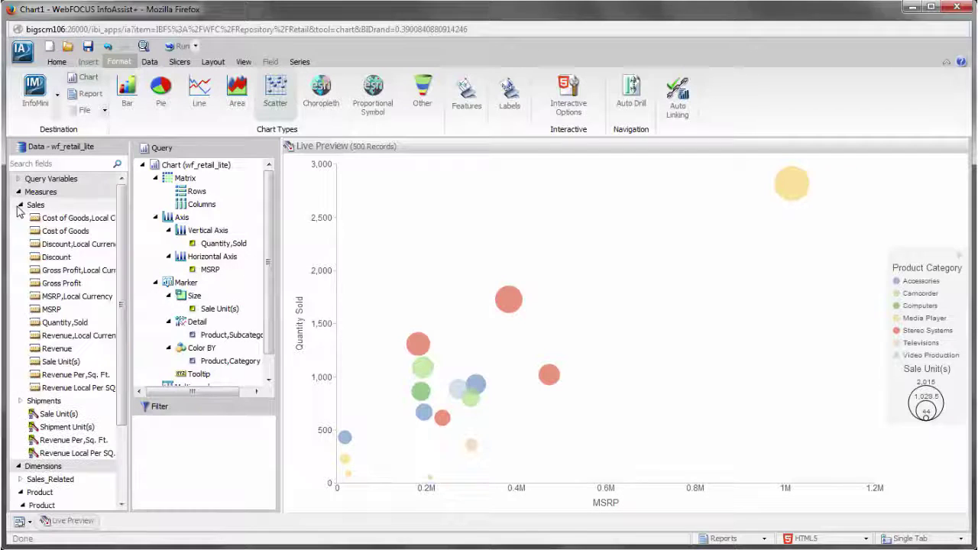
drag(59, 284, 206, 382)
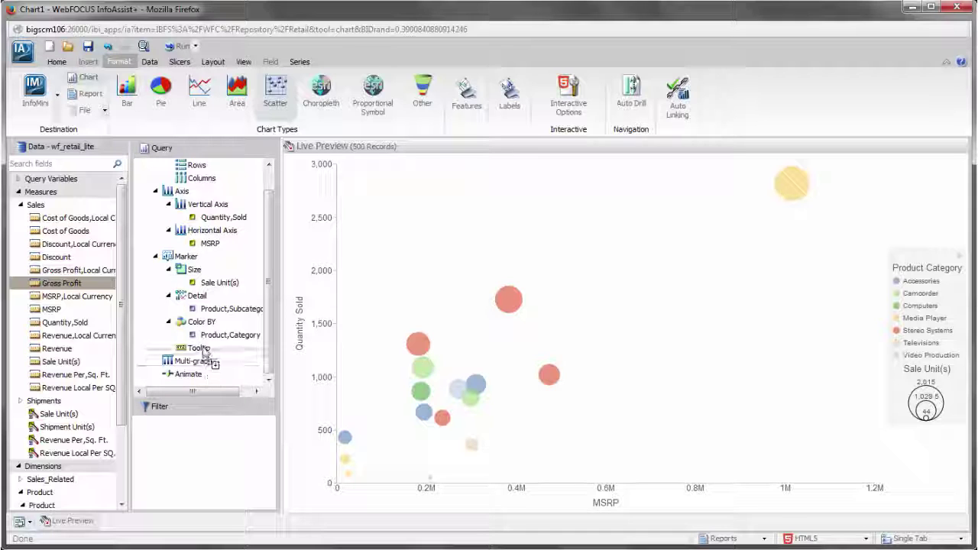
drag(206, 382, 204, 353)
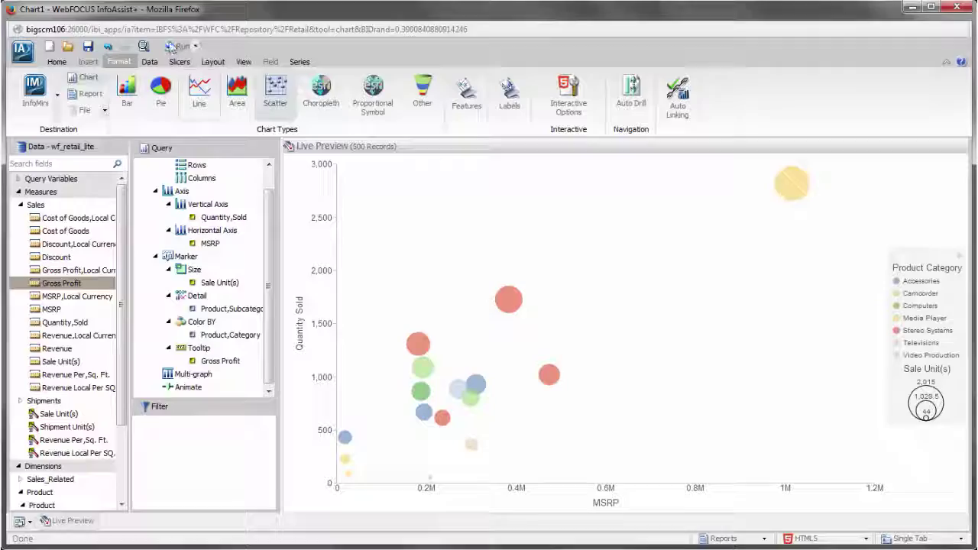
click(173, 45)
mouse_move(417, 344)
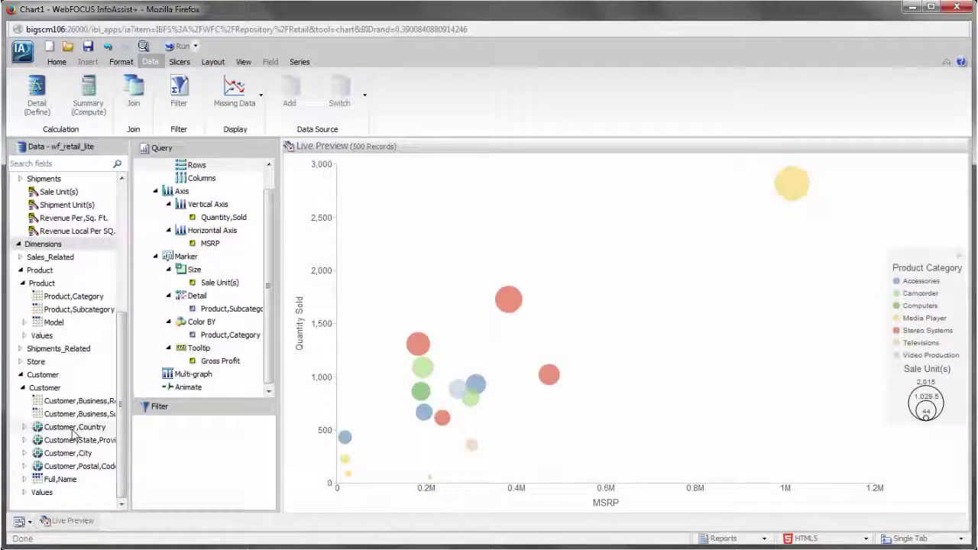
Step: Filter the chart to Customer,Country equal to United States
drag(74, 433, 158, 445)
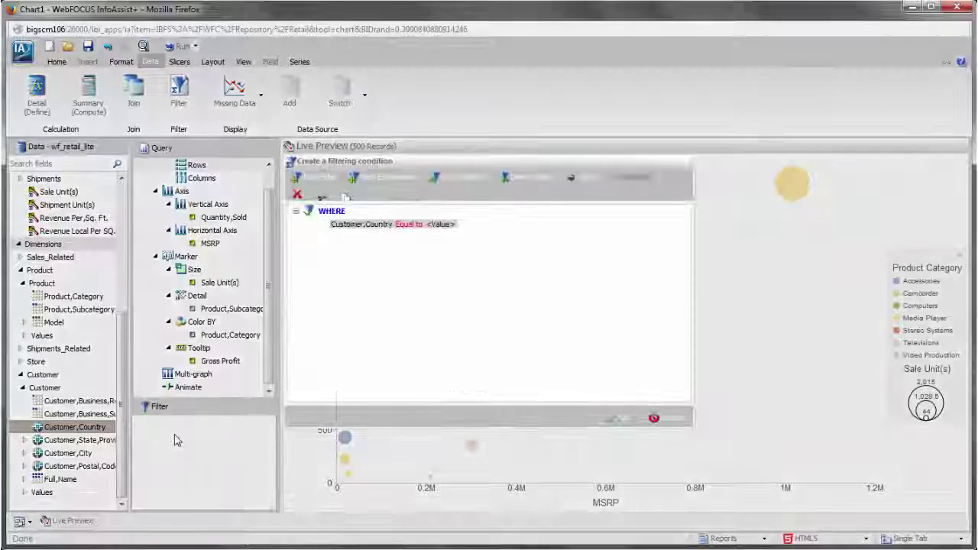
click(449, 224)
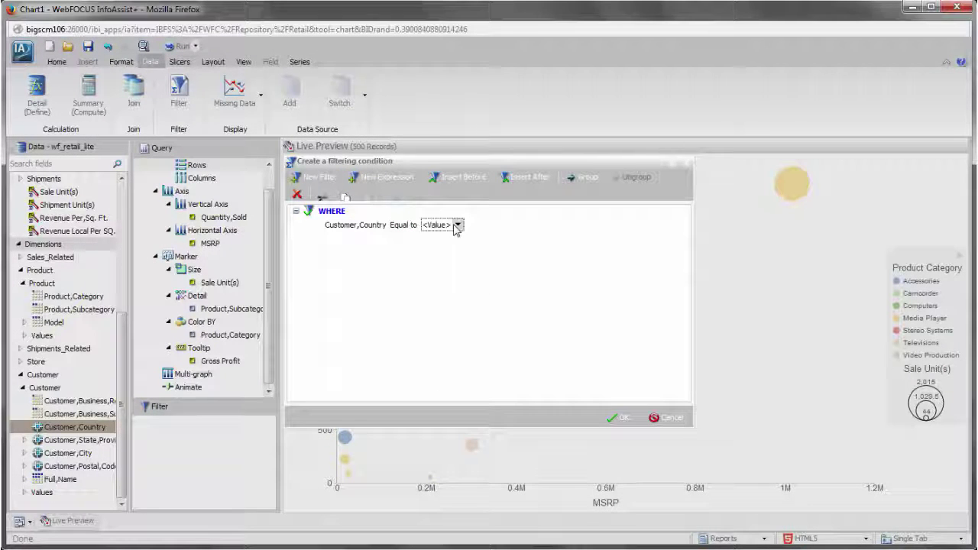
click(459, 289)
text(United States)
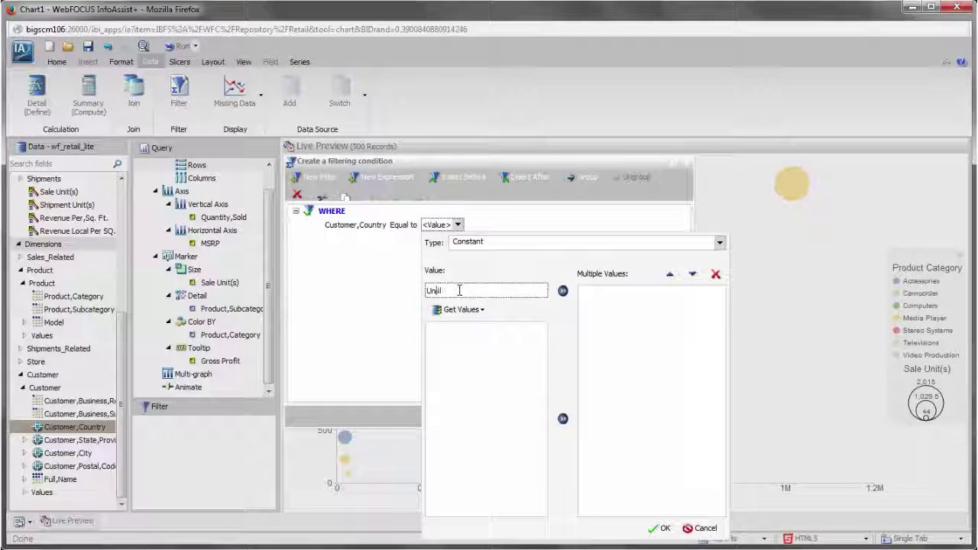
click(563, 290)
click(659, 528)
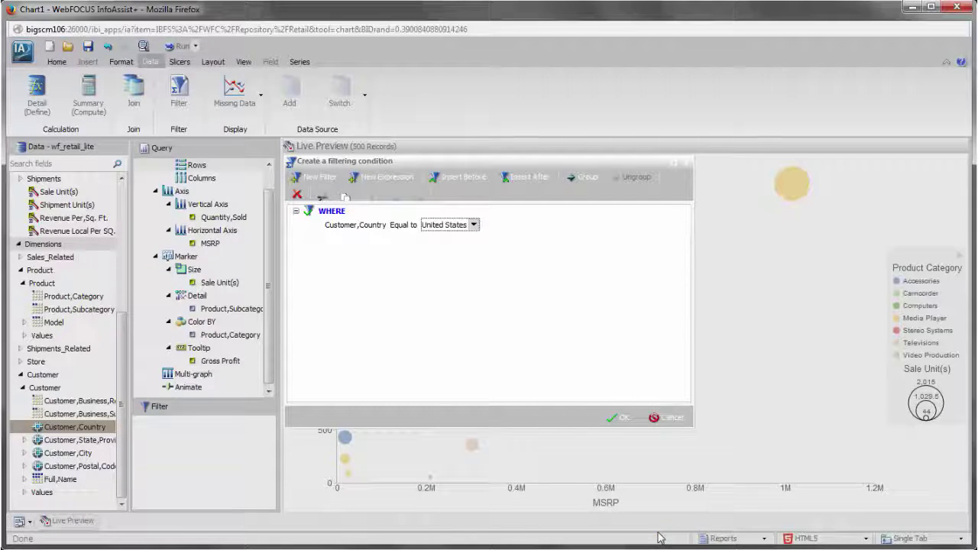
click(624, 419)
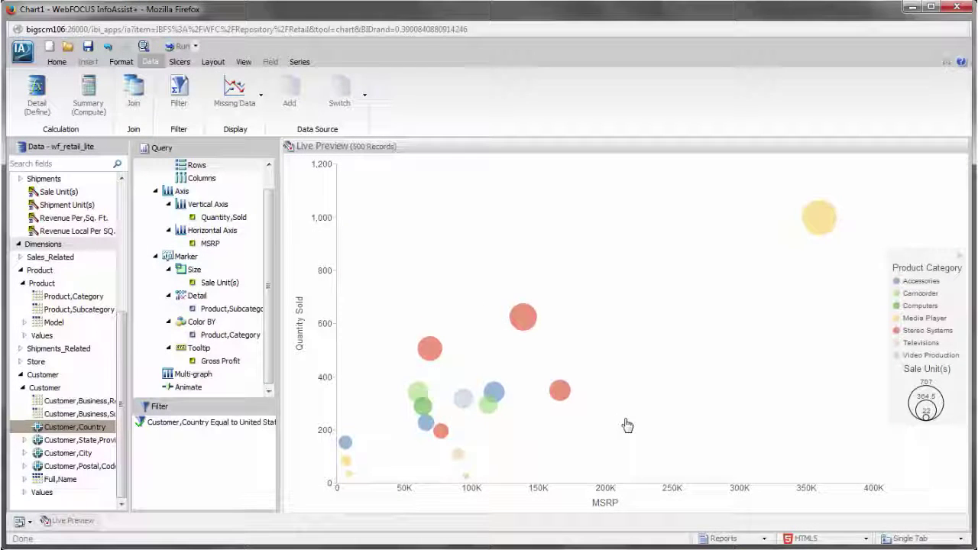
click(121, 62)
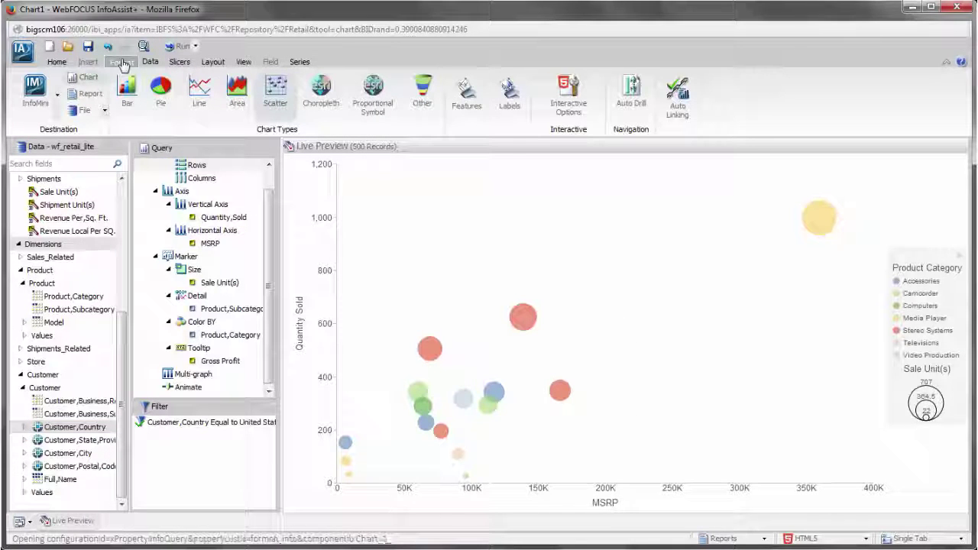
Step: Add a centered page header reading 'Product Sales in the United States'
click(64, 64)
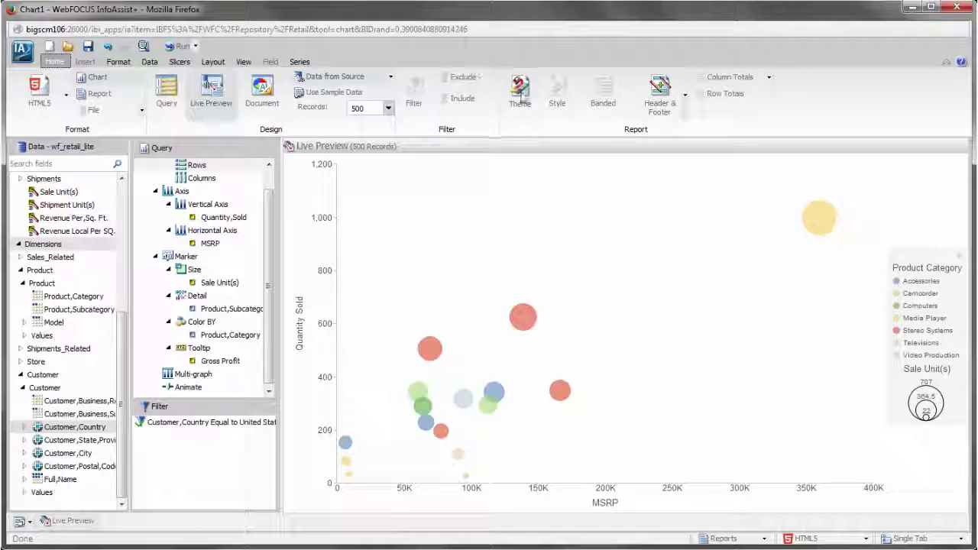
click(651, 93)
text(Product Sales in the )
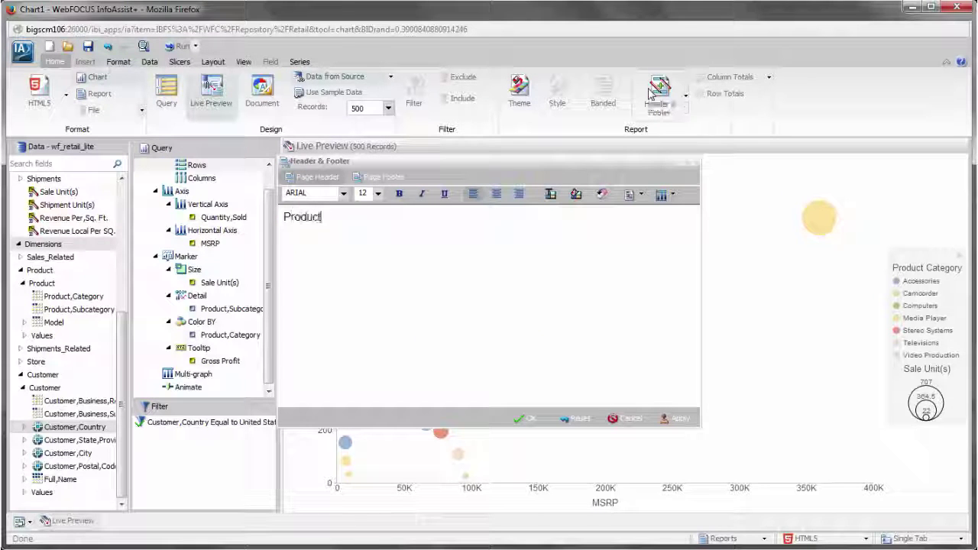
text(United States)
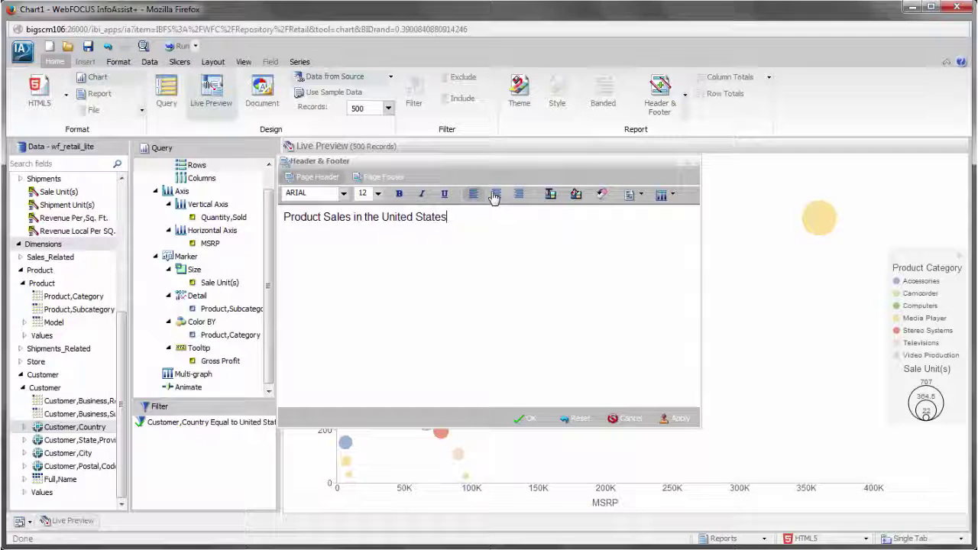
click(494, 195)
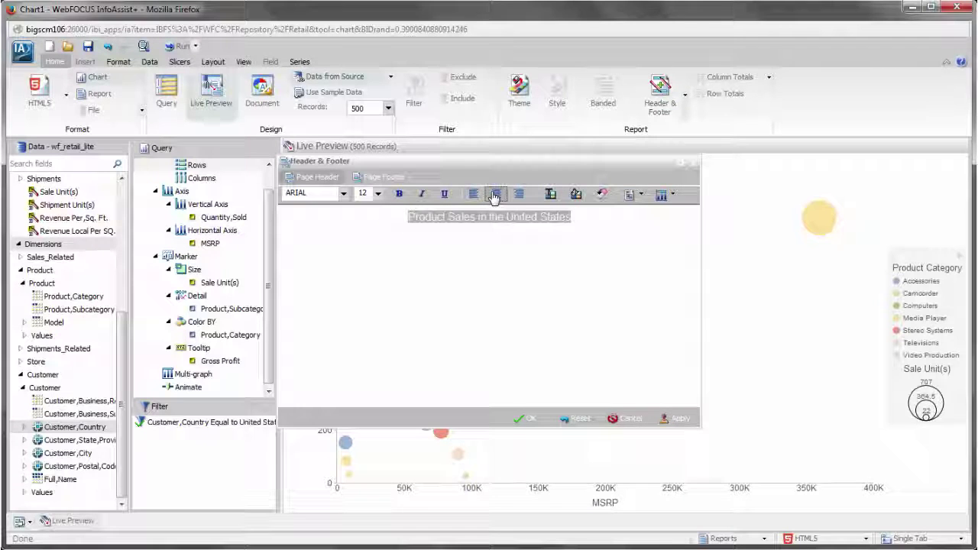
click(527, 419)
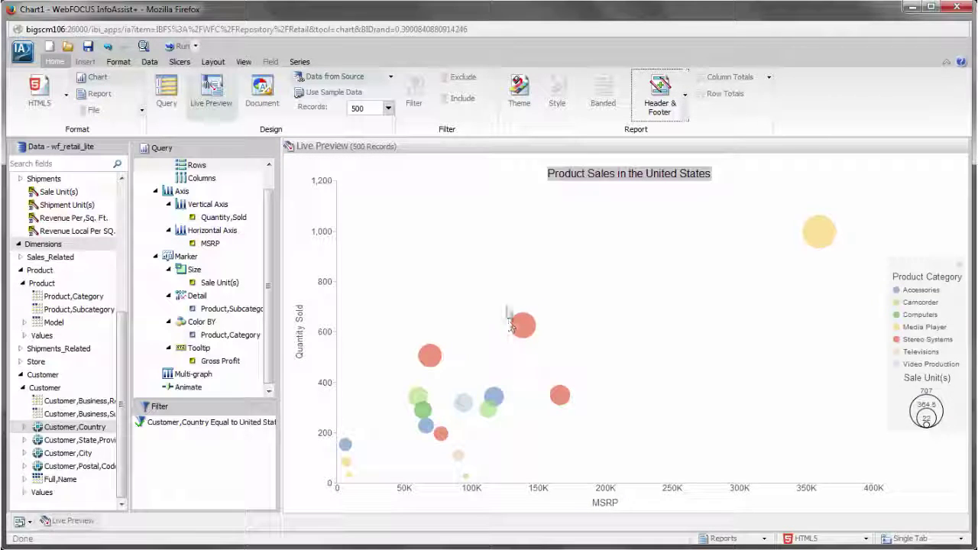
click(118, 61)
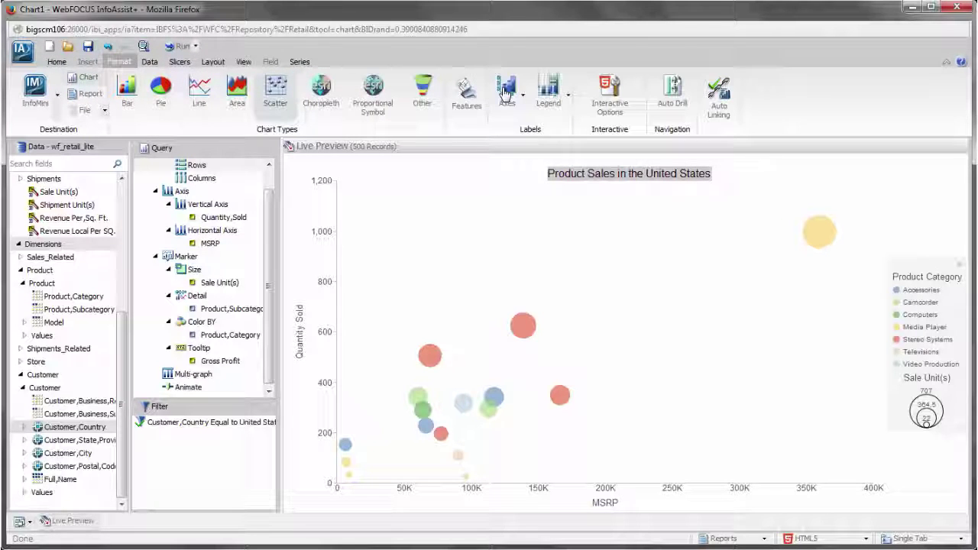
click(466, 90)
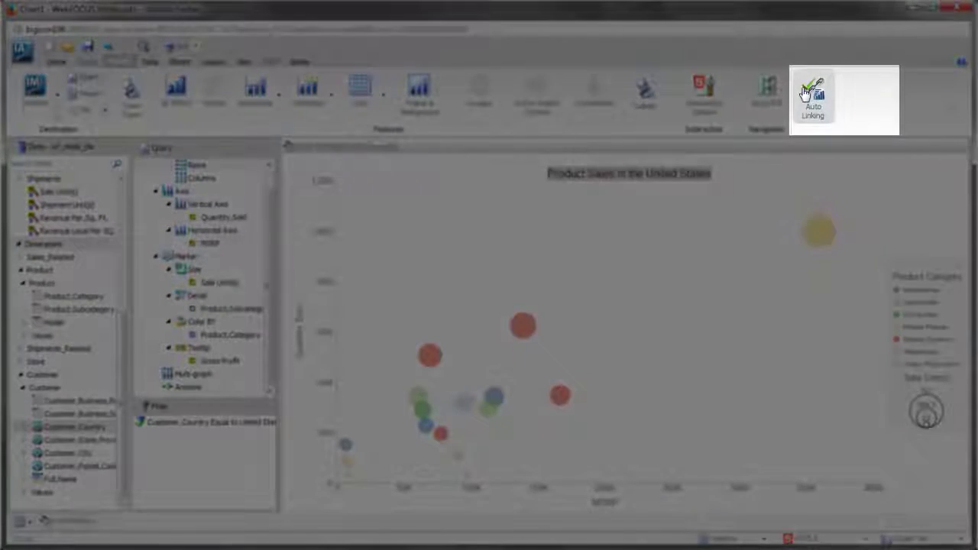
click(804, 93)
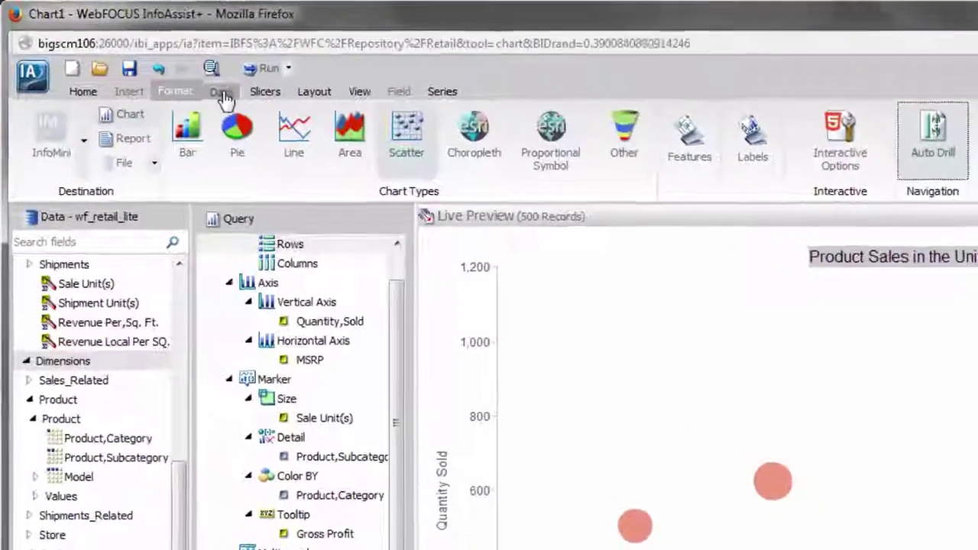
click(267, 114)
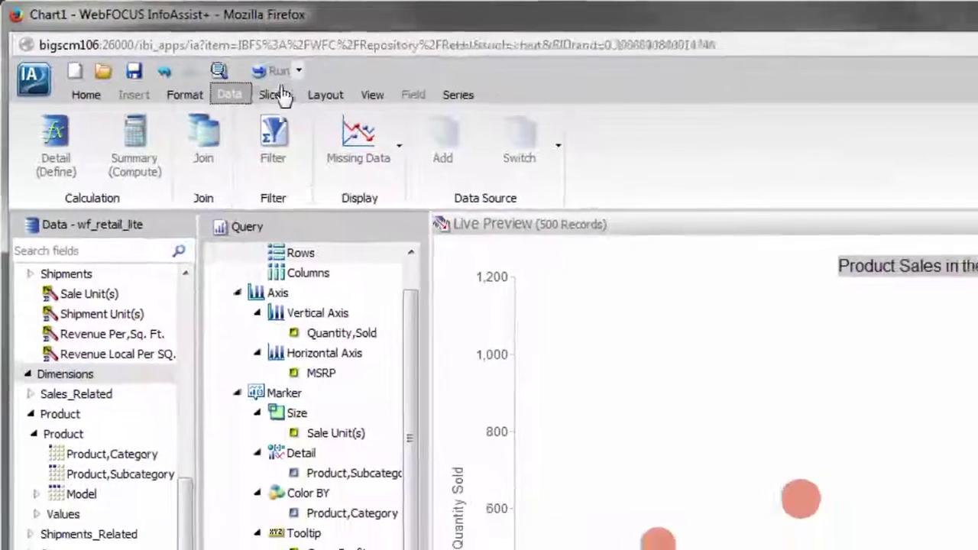
Step: Add Sale,Year from Sales_Related > Transaction Date, Simple as a chart slicer
click(280, 93)
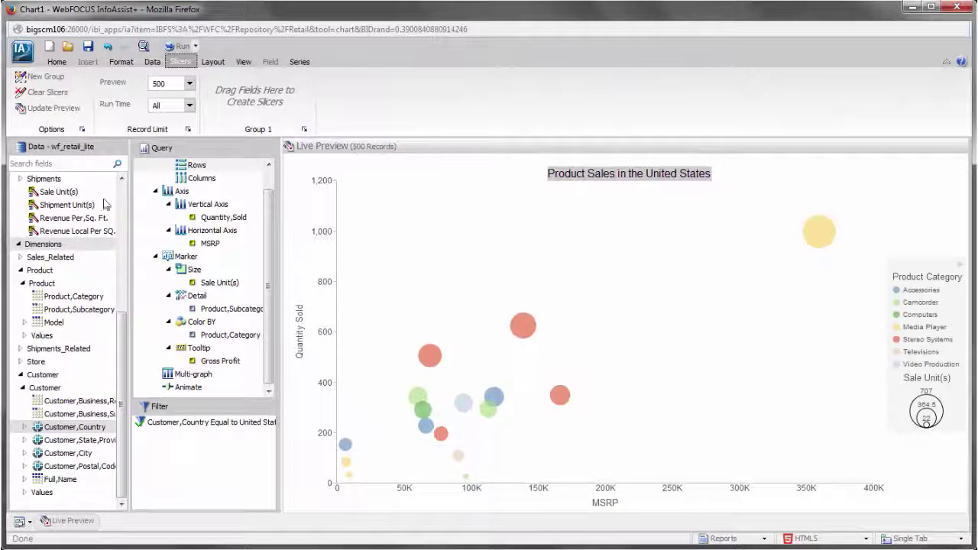
click(22, 258)
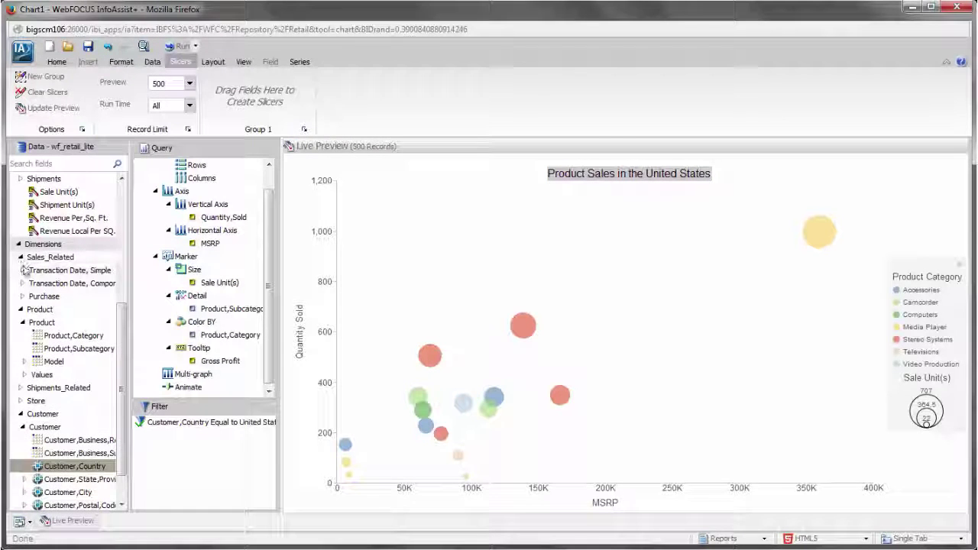
click(23, 271)
drag(53, 284, 248, 93)
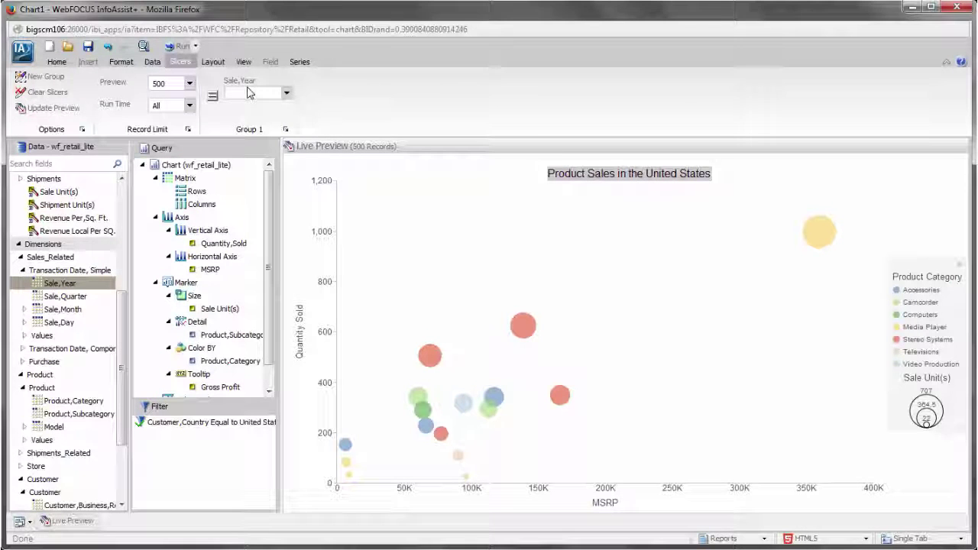
click(222, 62)
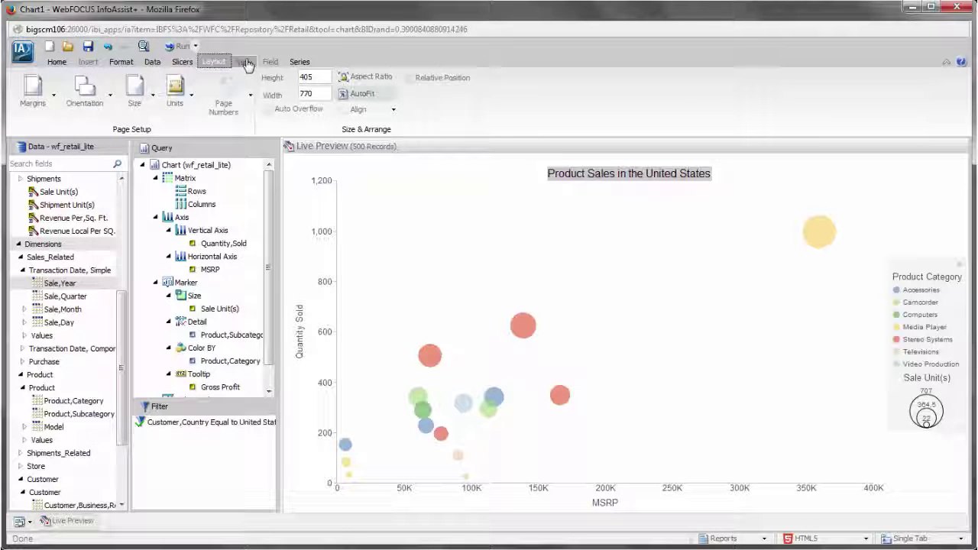
click(246, 63)
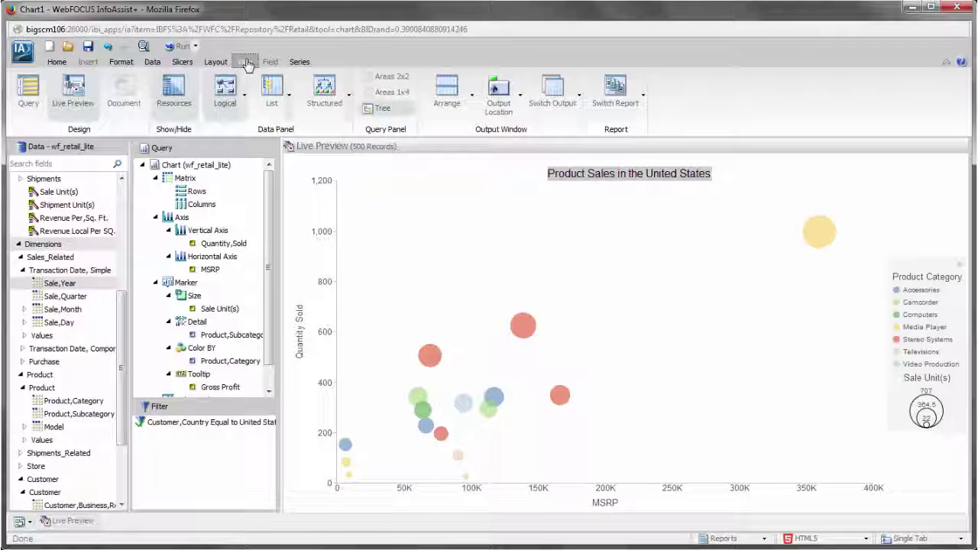
Step: Set the fill colour of Series 1 - Camcorder to purple
click(299, 64)
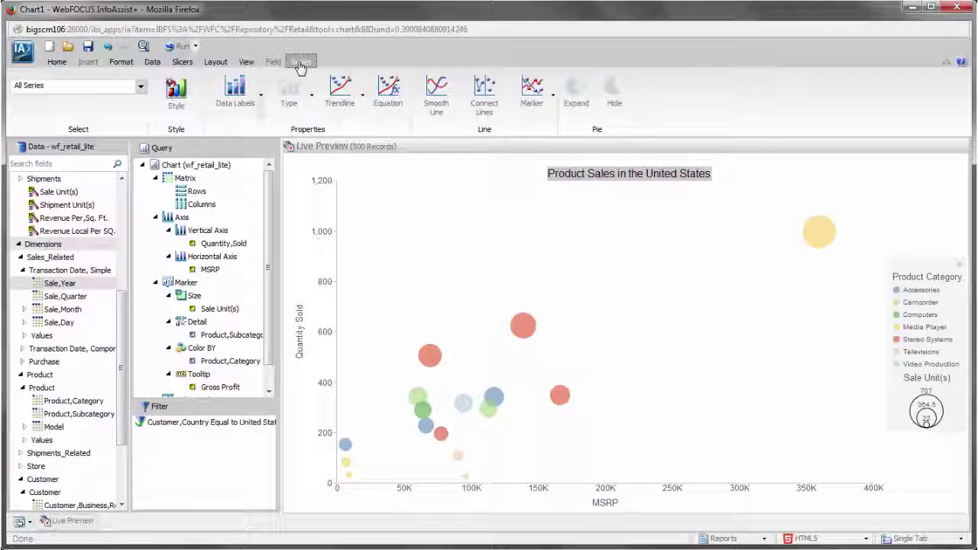
click(141, 87)
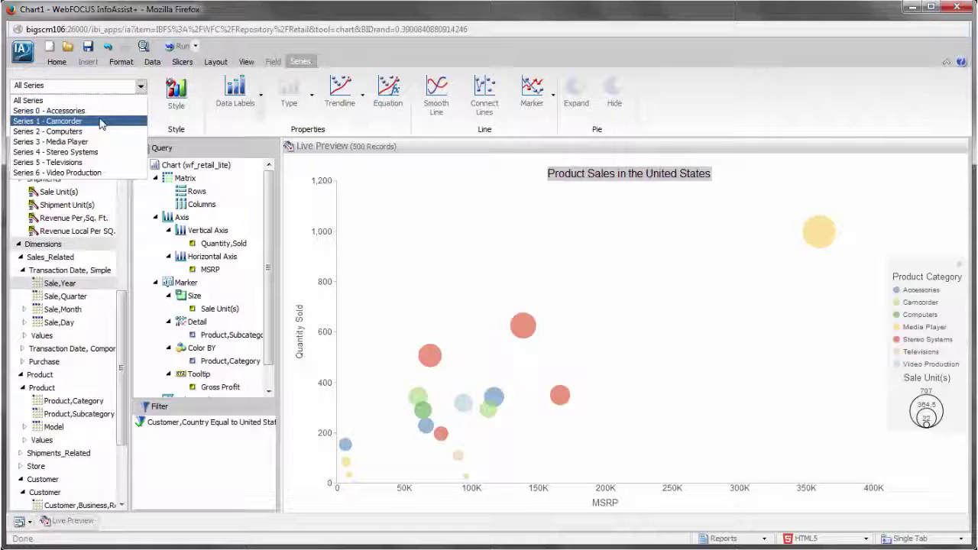
click(98, 121)
click(176, 93)
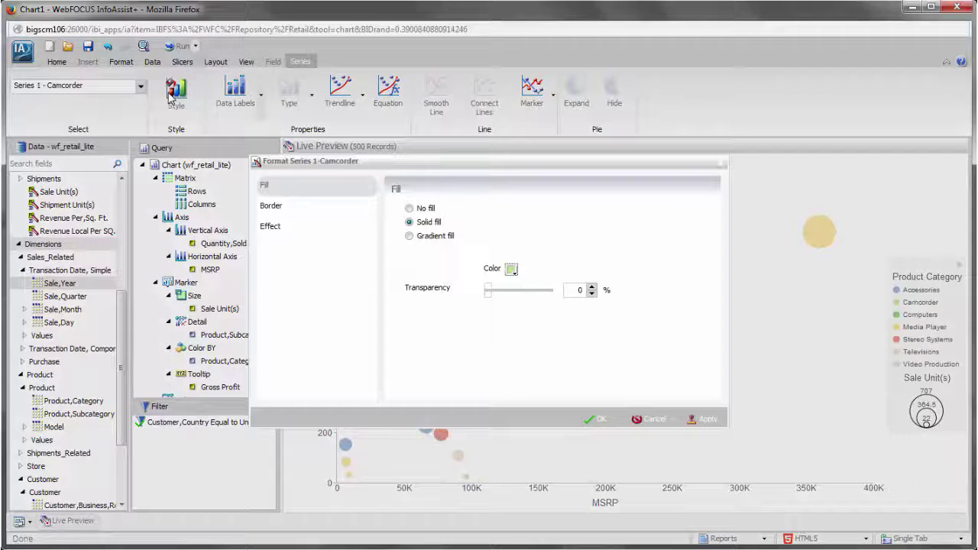
click(510, 269)
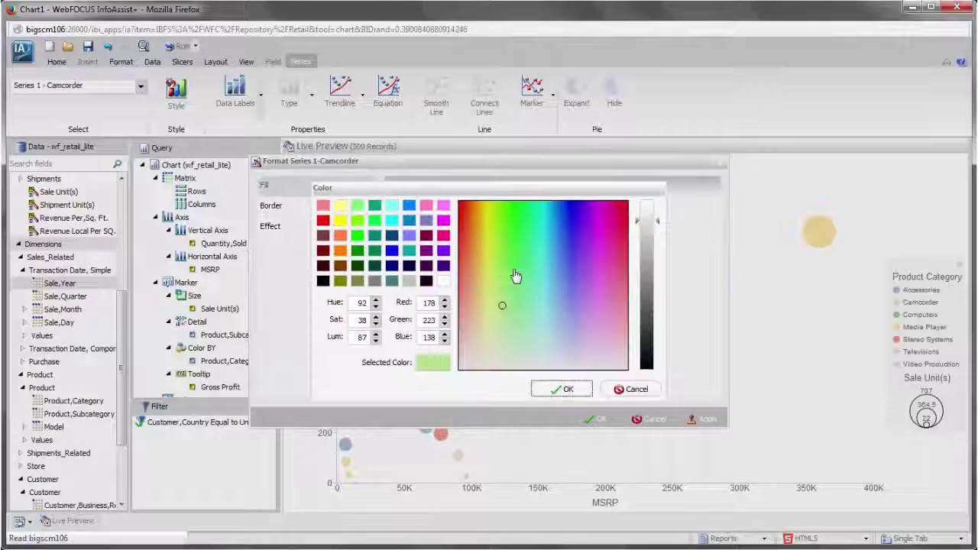
click(581, 260)
click(561, 389)
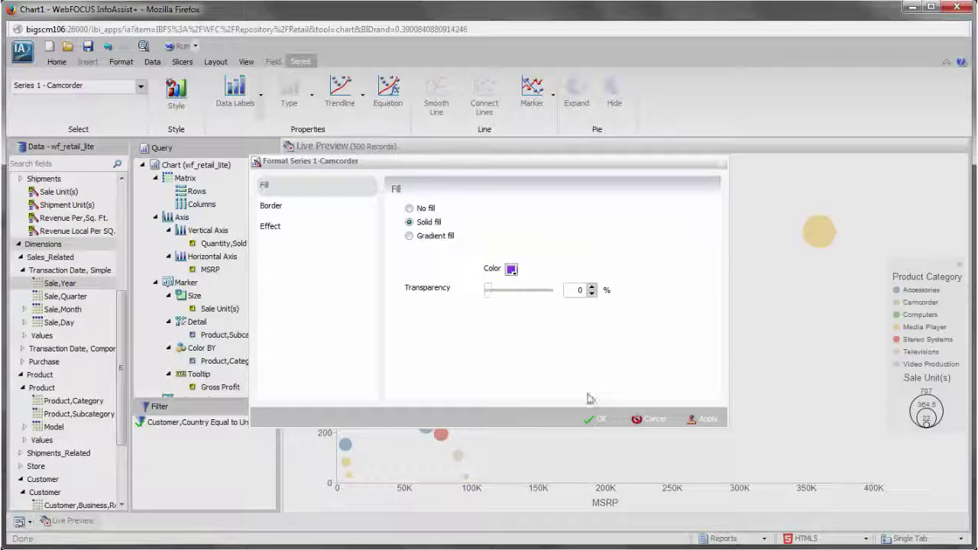
click(593, 420)
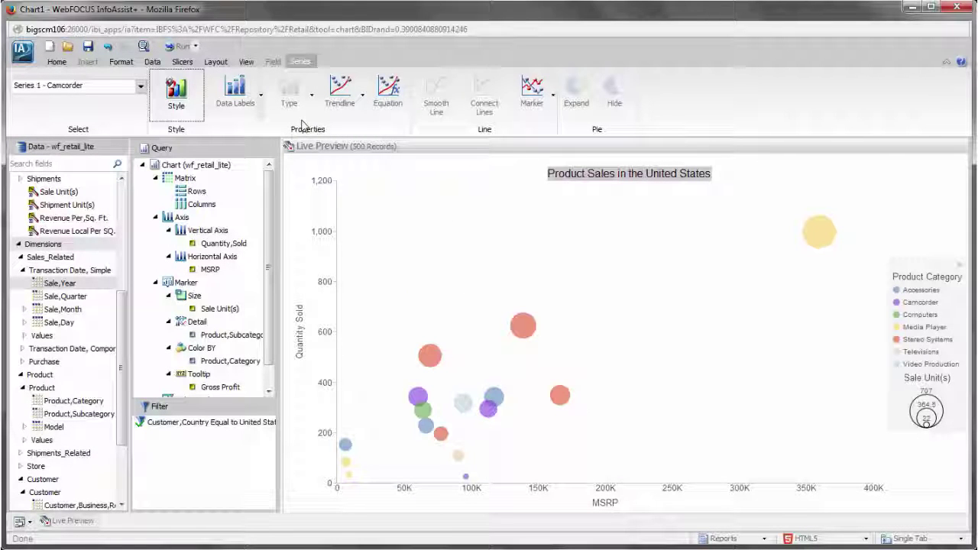
Step: Save the chart as Chart1 in the Creating Charts folder
click(245, 366)
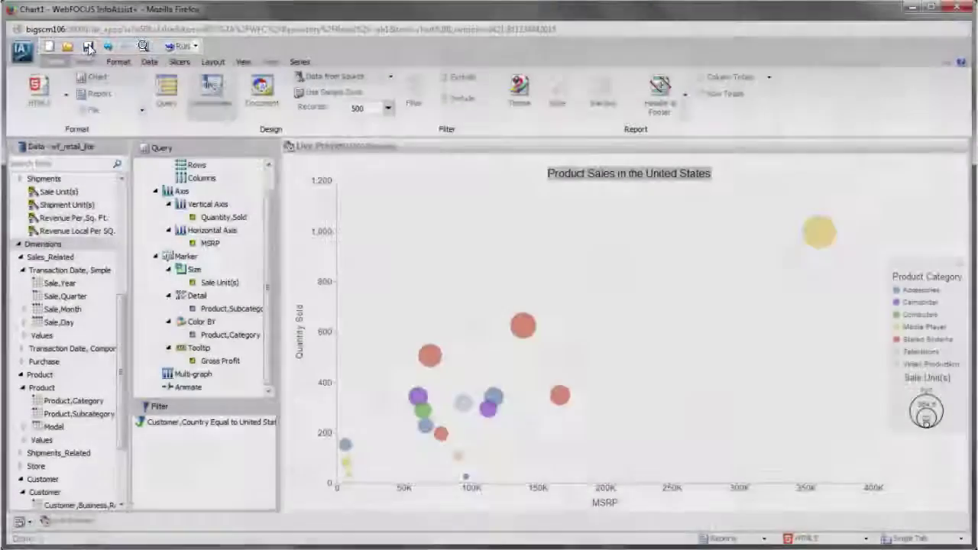
click(88, 48)
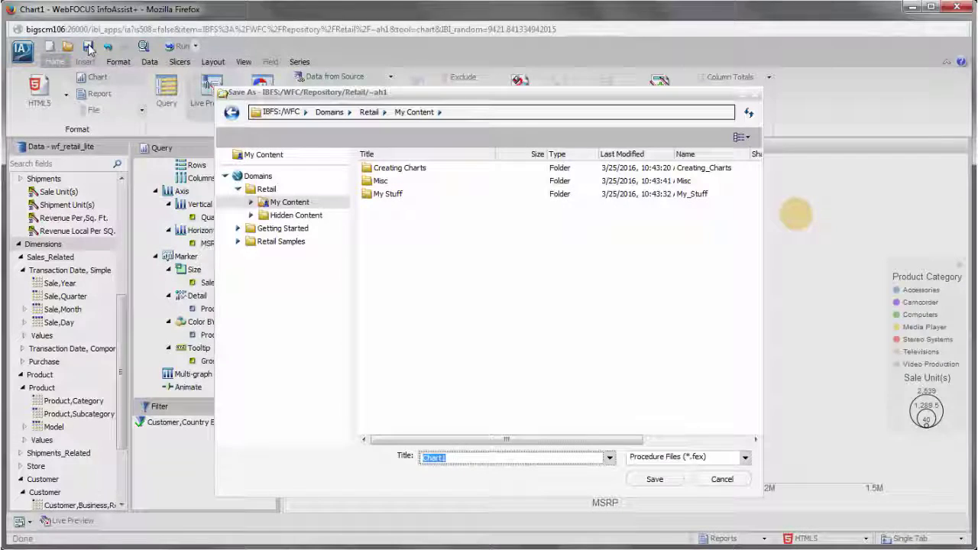
double_click(386, 167)
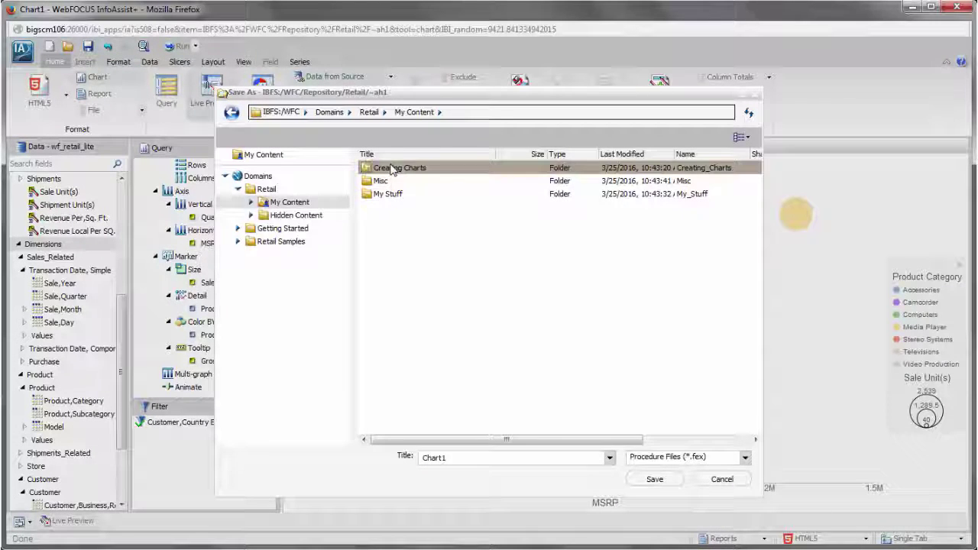
click(655, 479)
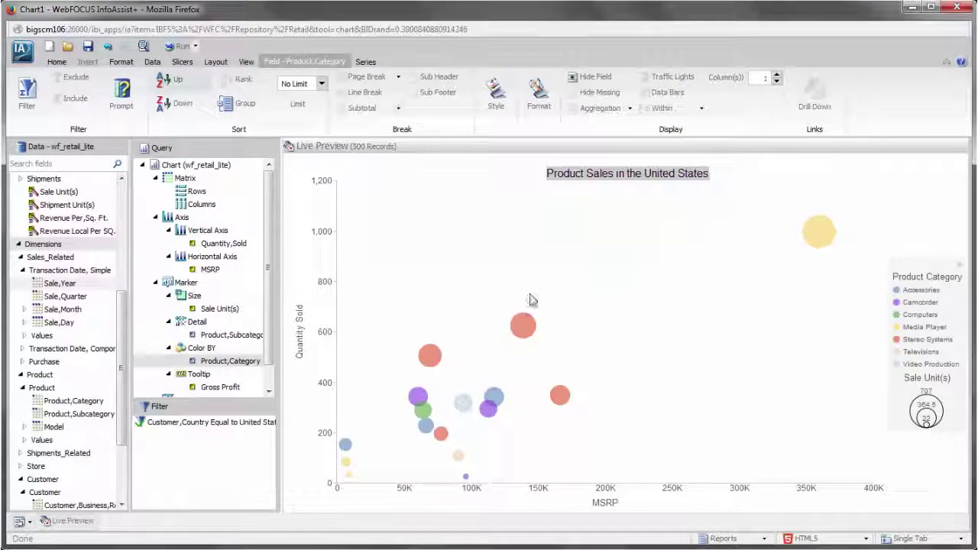
click(174, 46)
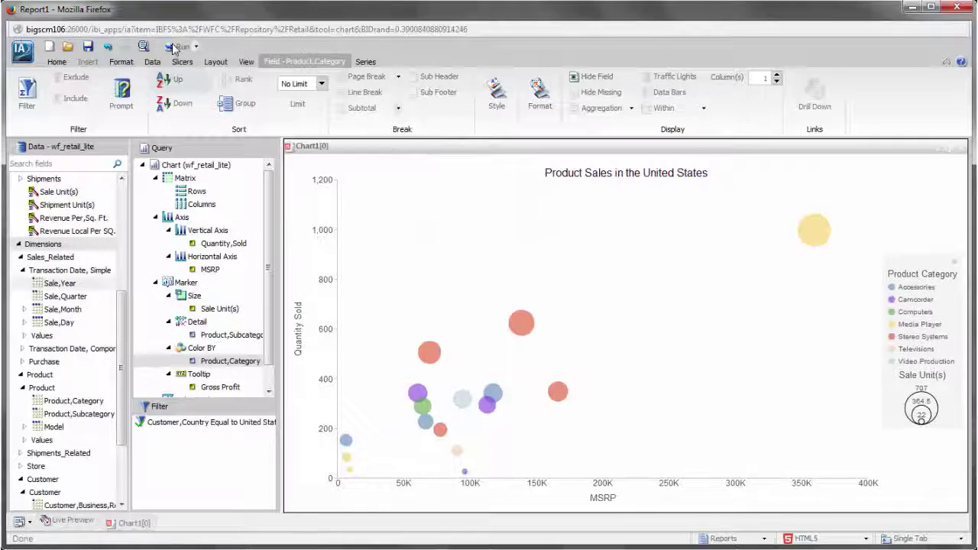